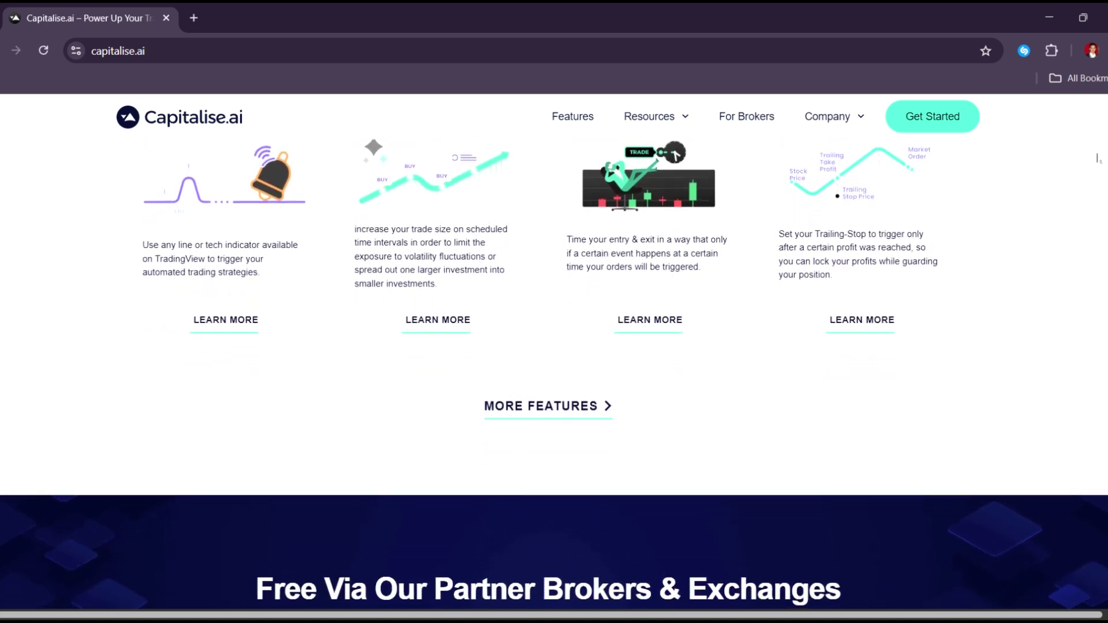
scroll(554, 346, "up", 15)
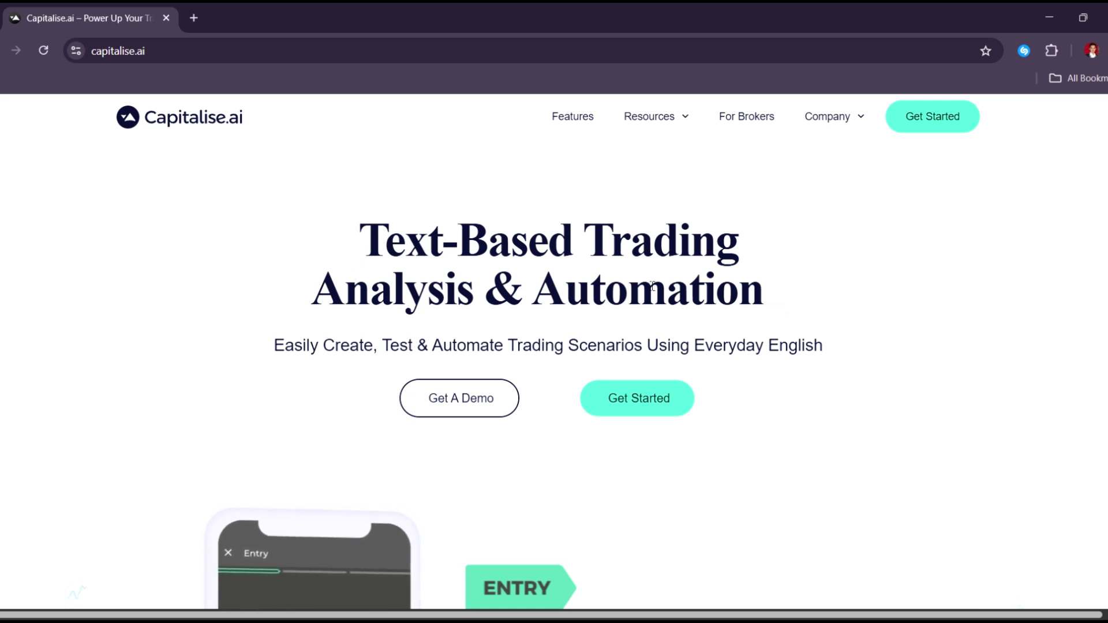
Go from the home page heading to the Get Started broker selection page.
left_click_drag(652, 289, 849, 346)
left_click(952, 286)
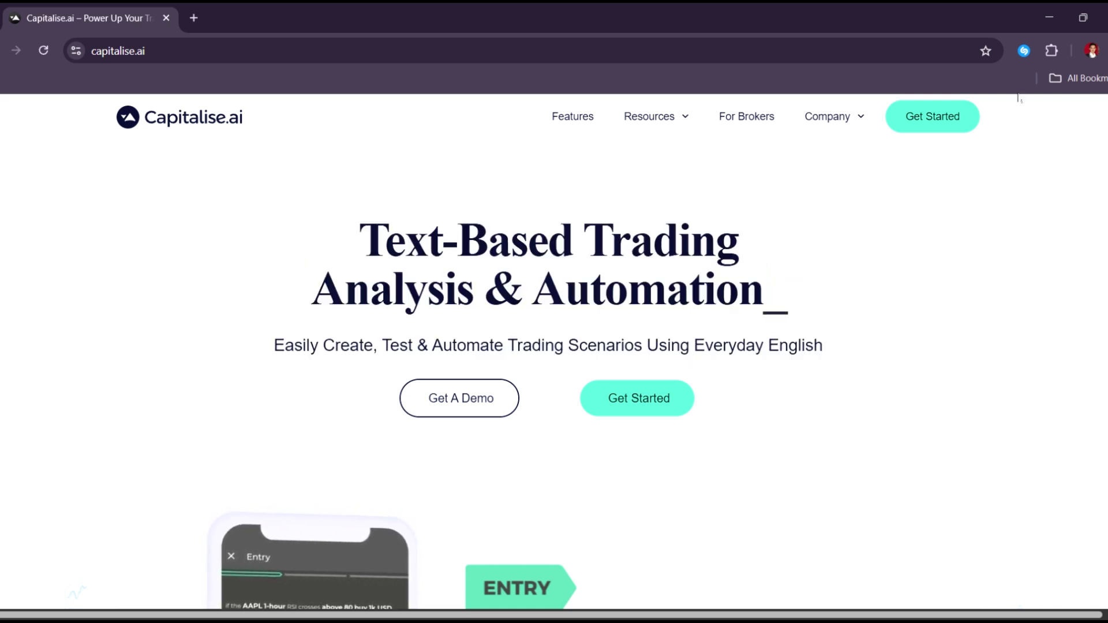
left_click(935, 116)
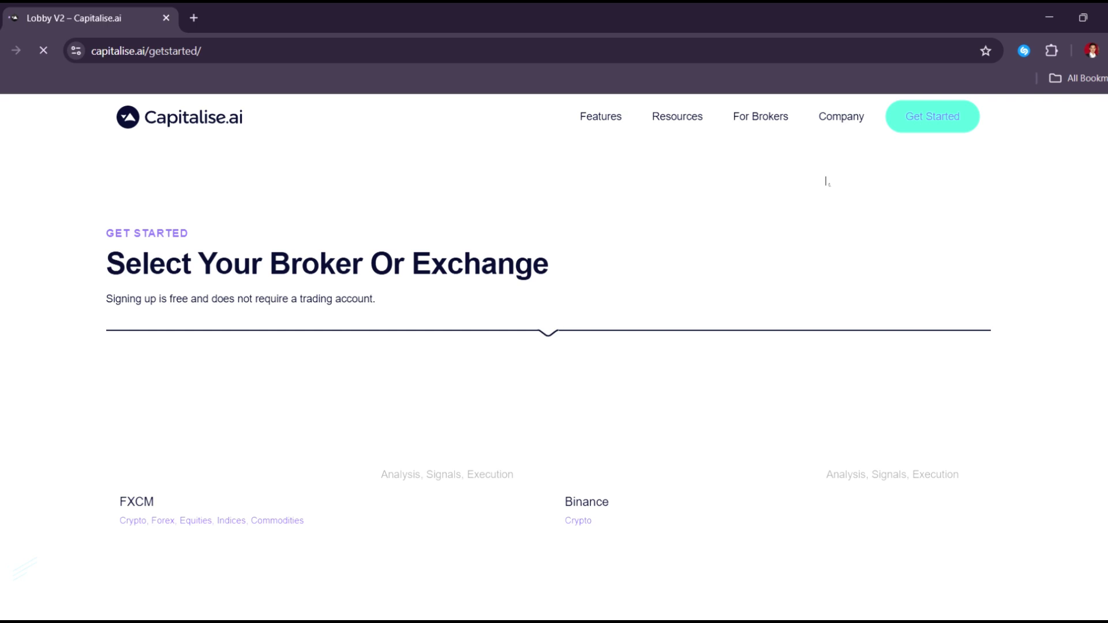
scroll(826, 181, "down", 3)
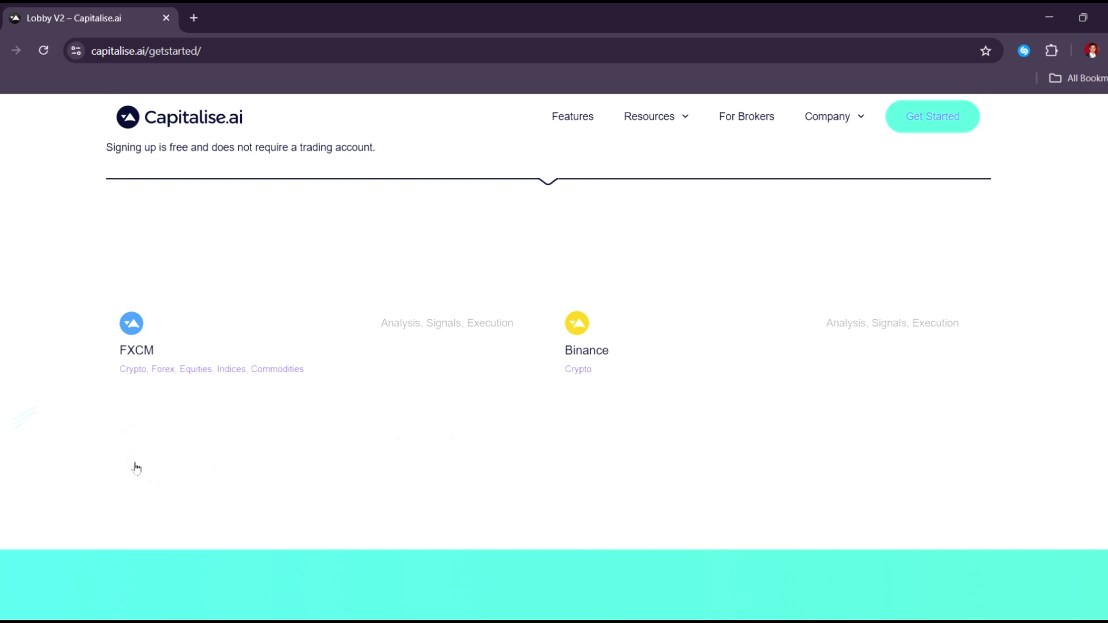
Choose Interactive Brokers and read the step-by-step tutorial heading and Step 1.
left_click(223, 466)
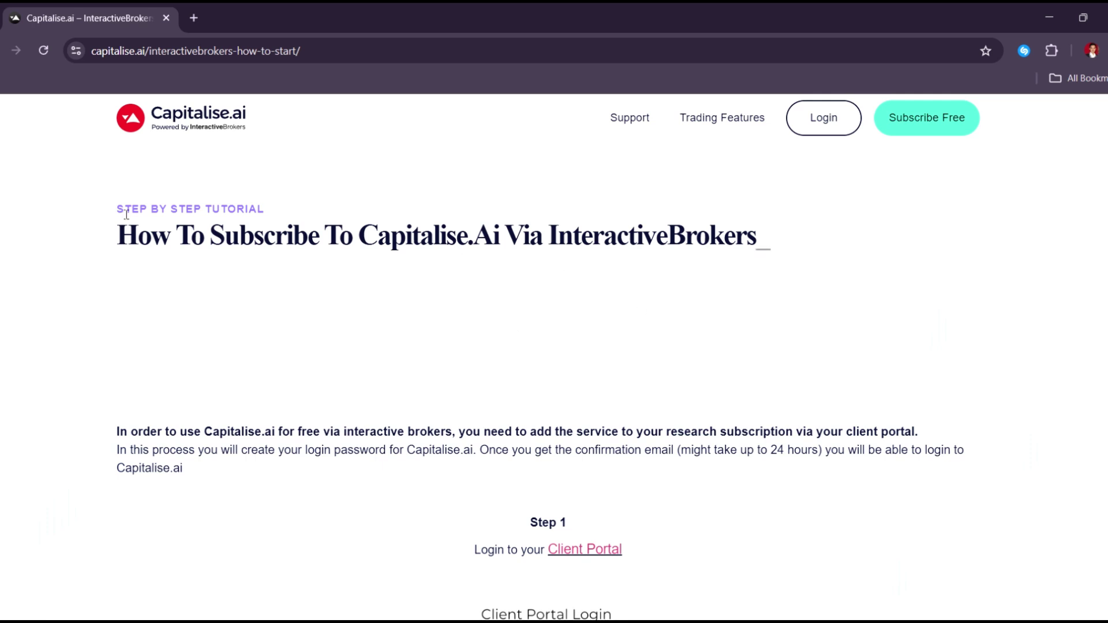
left_click_drag(119, 209, 824, 252)
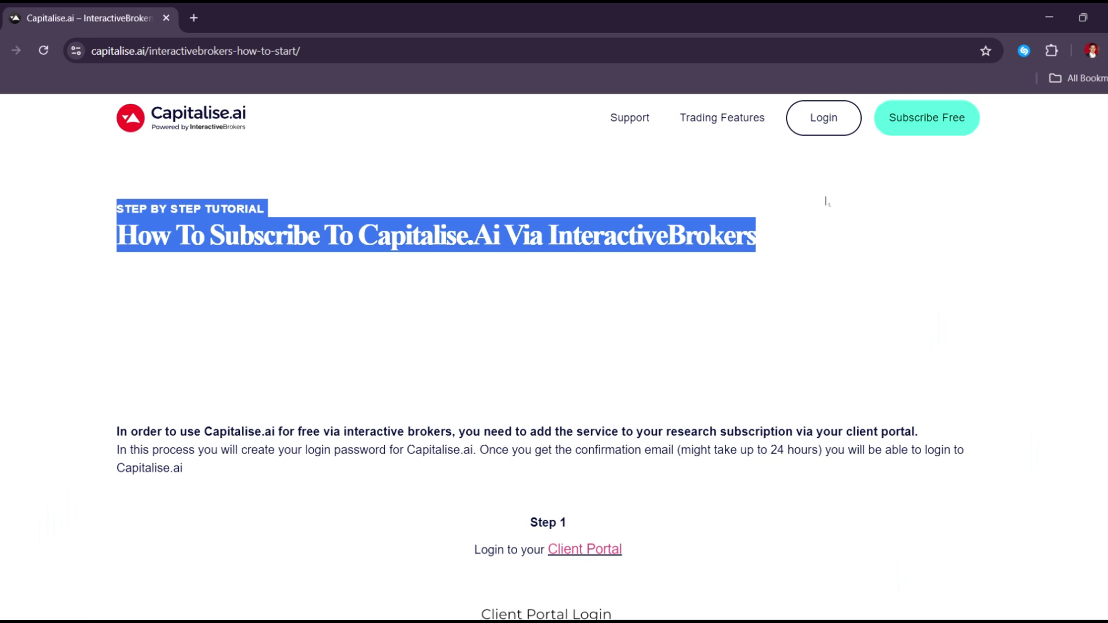
left_click(826, 201)
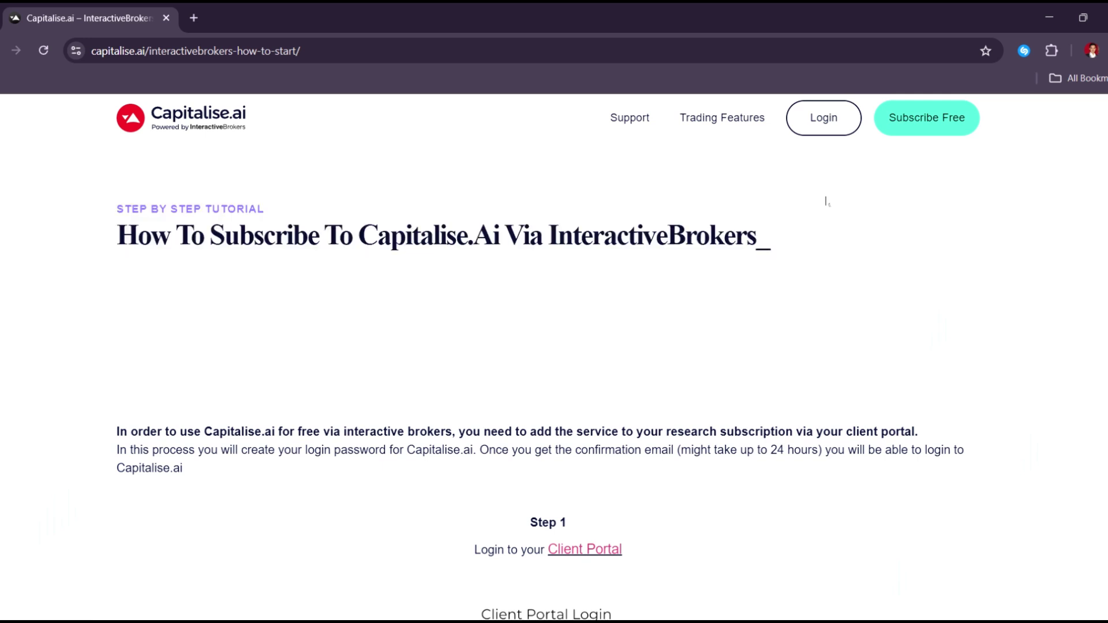
scroll(831, 208, "down", 2)
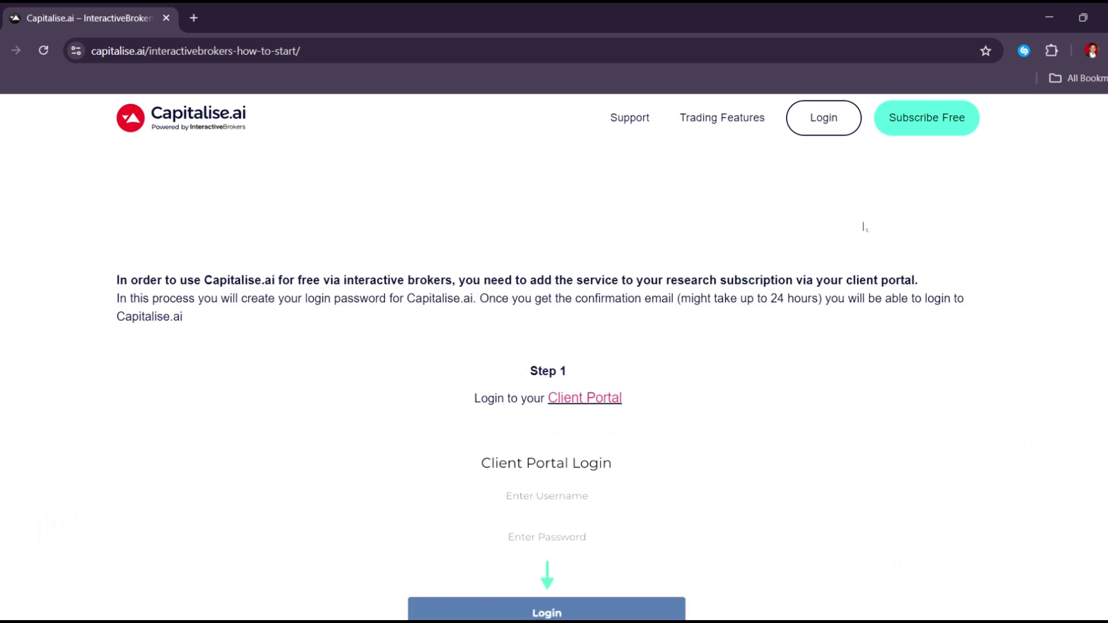
scroll(887, 237, "down", 1)
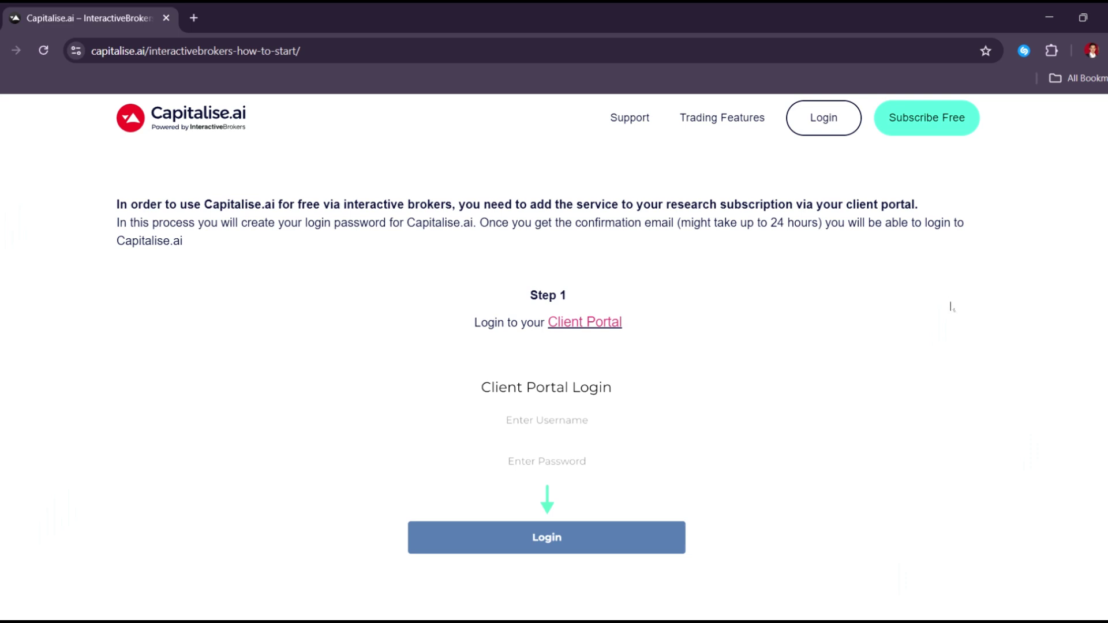
scroll(952, 307, "down", 1)
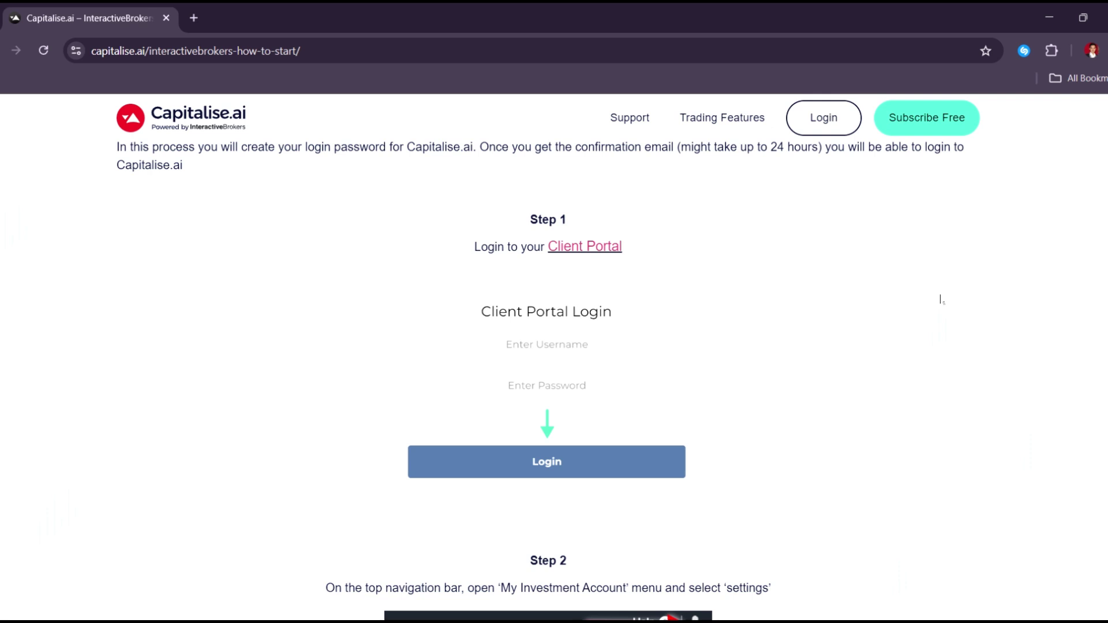
scroll(940, 299, "down", 3)
scroll(941, 300, "down", 3)
scroll(941, 300, "down", 2)
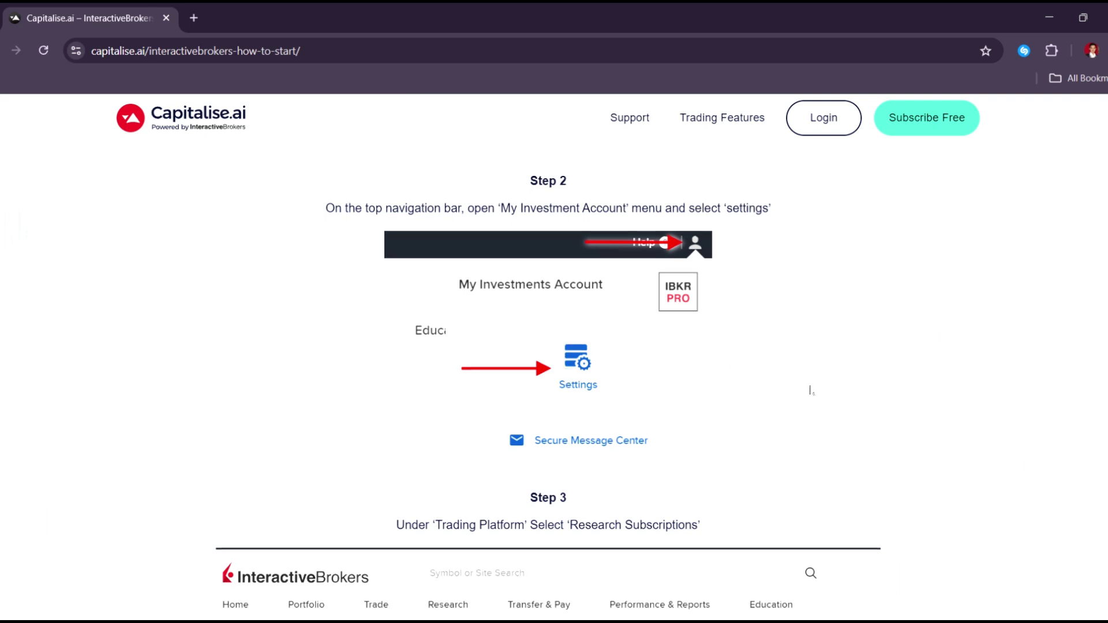
scroll(926, 399, "down", 3)
scroll(925, 399, "down", 2)
scroll(925, 398, "down", 2)
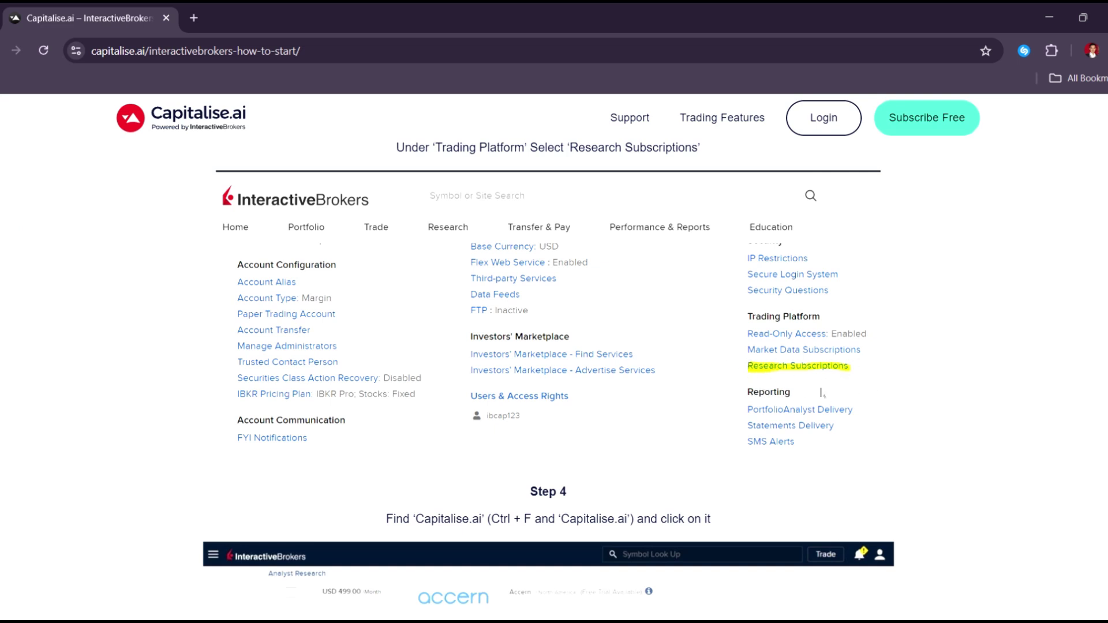
scroll(864, 361, "down", 3)
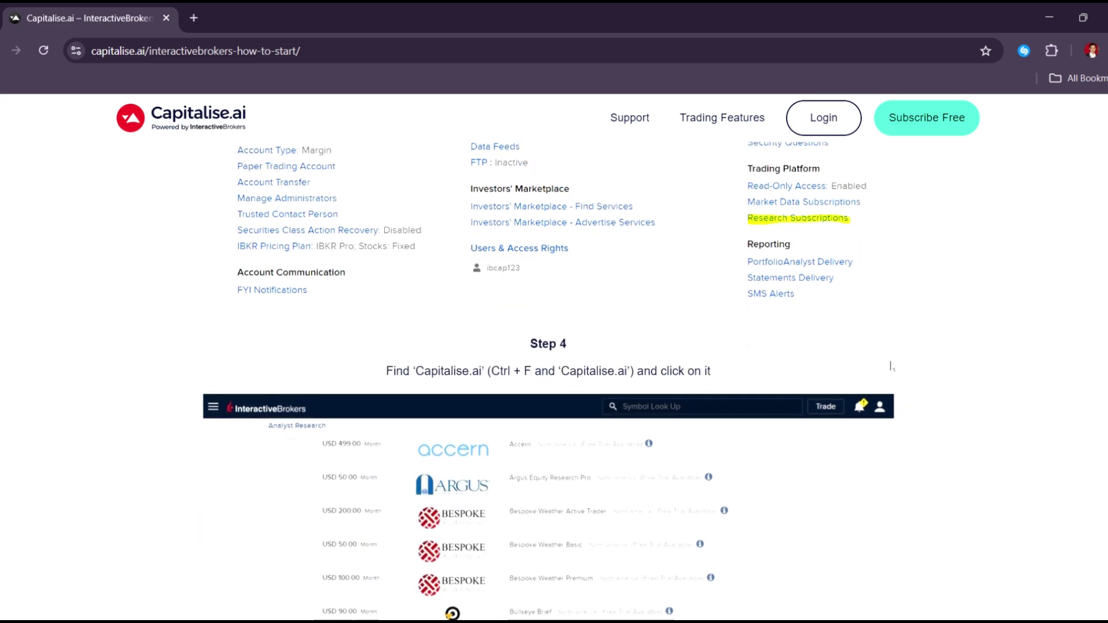
scroll(891, 363, "down", 3)
scroll(920, 371, "down", 3)
scroll(920, 371, "down", 2)
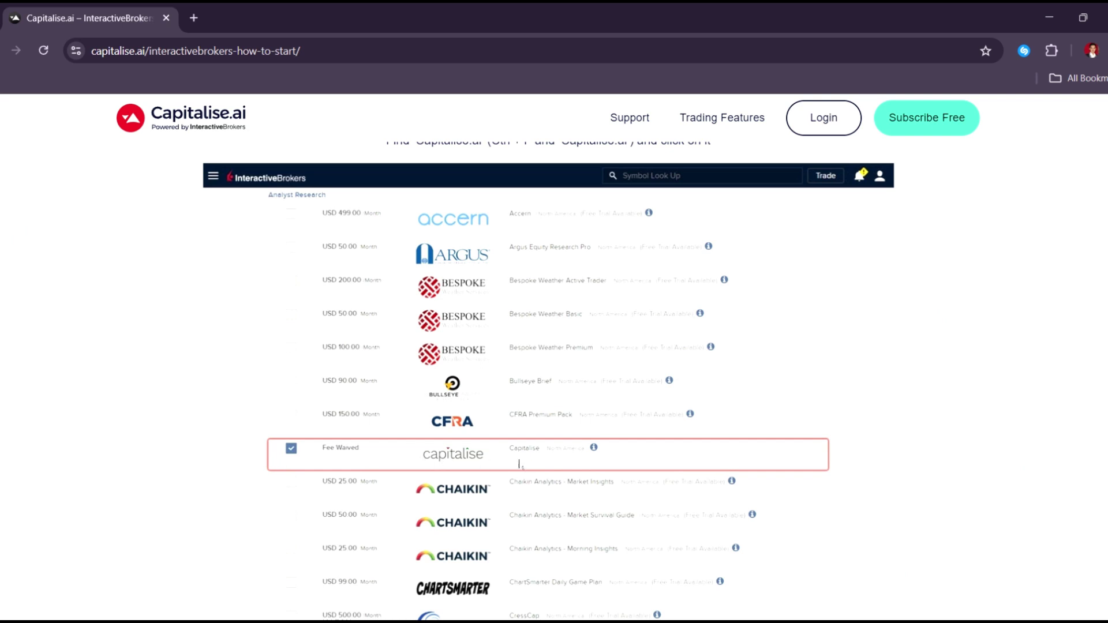
scroll(542, 454, "down", 2)
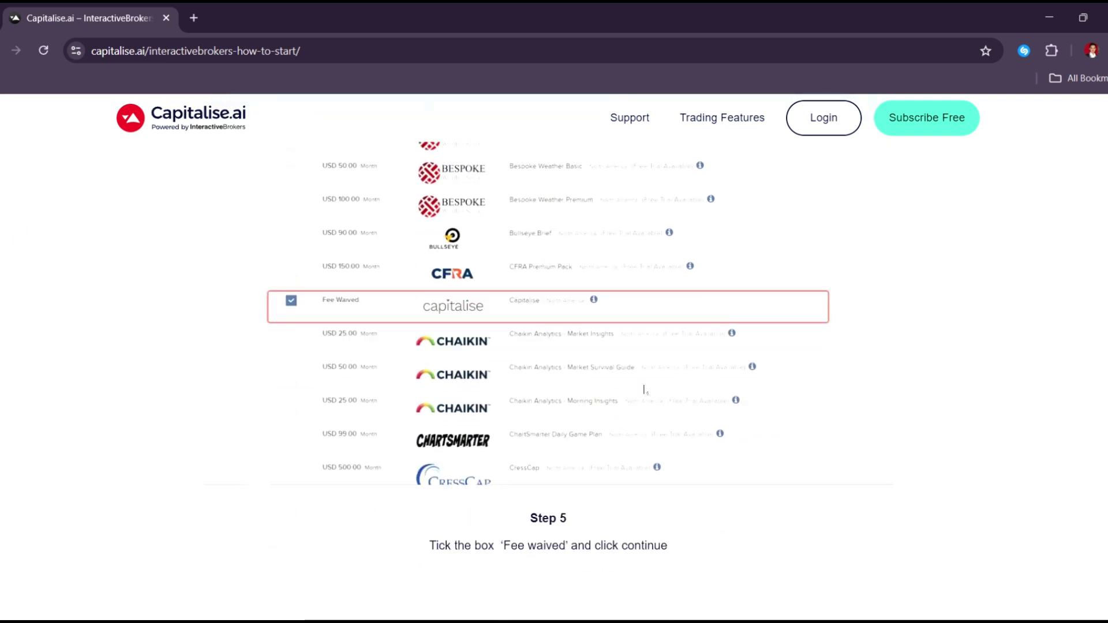
scroll(679, 368, "down", 1)
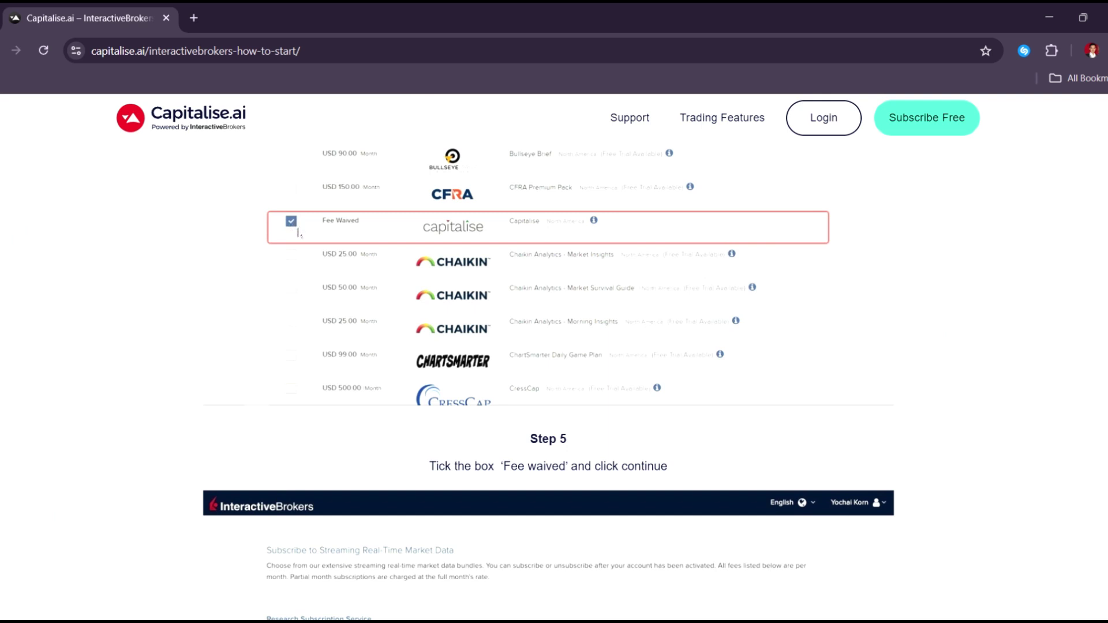
scroll(297, 233, "down", 4)
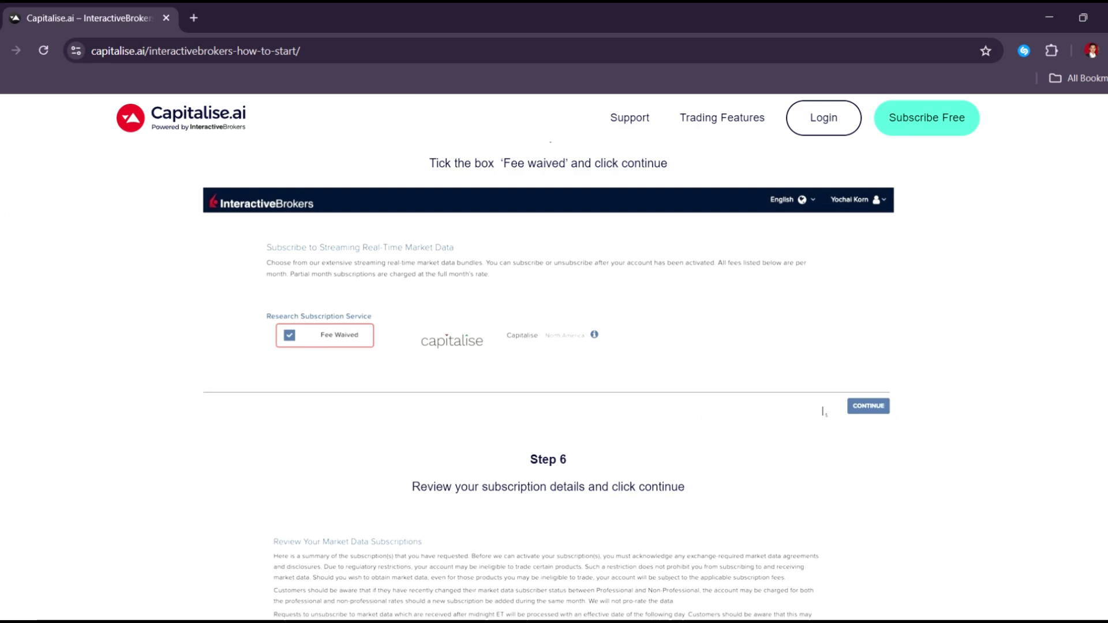
scroll(827, 410, "down", 5)
scroll(827, 411, "down", 5)
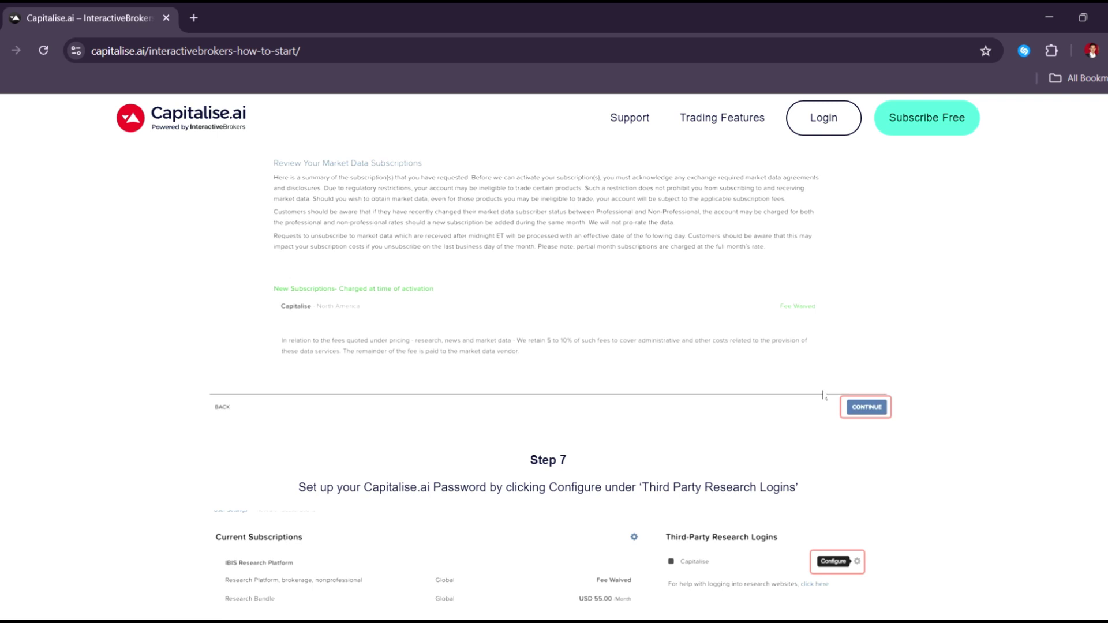
scroll(816, 395, "down", 4)
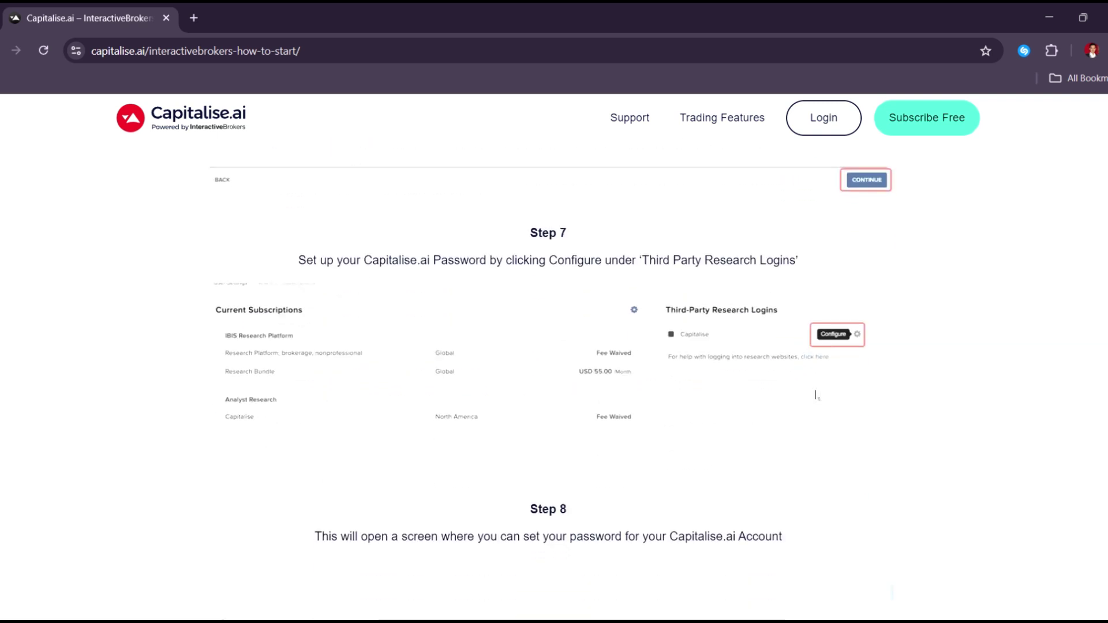
scroll(816, 395, "down", 3)
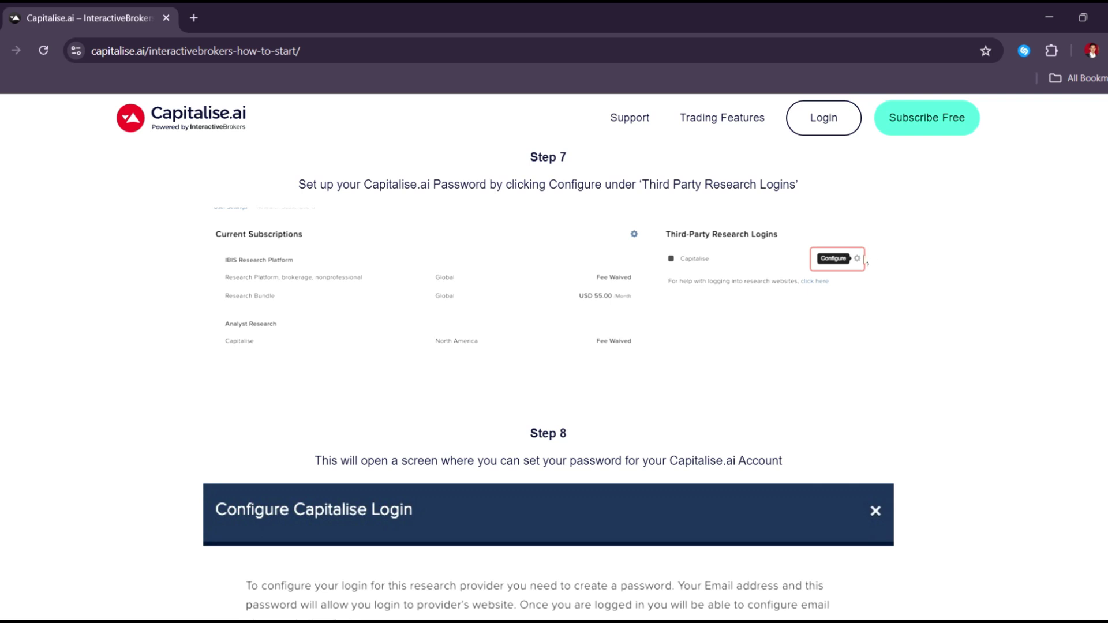
scroll(894, 273, "down", 3)
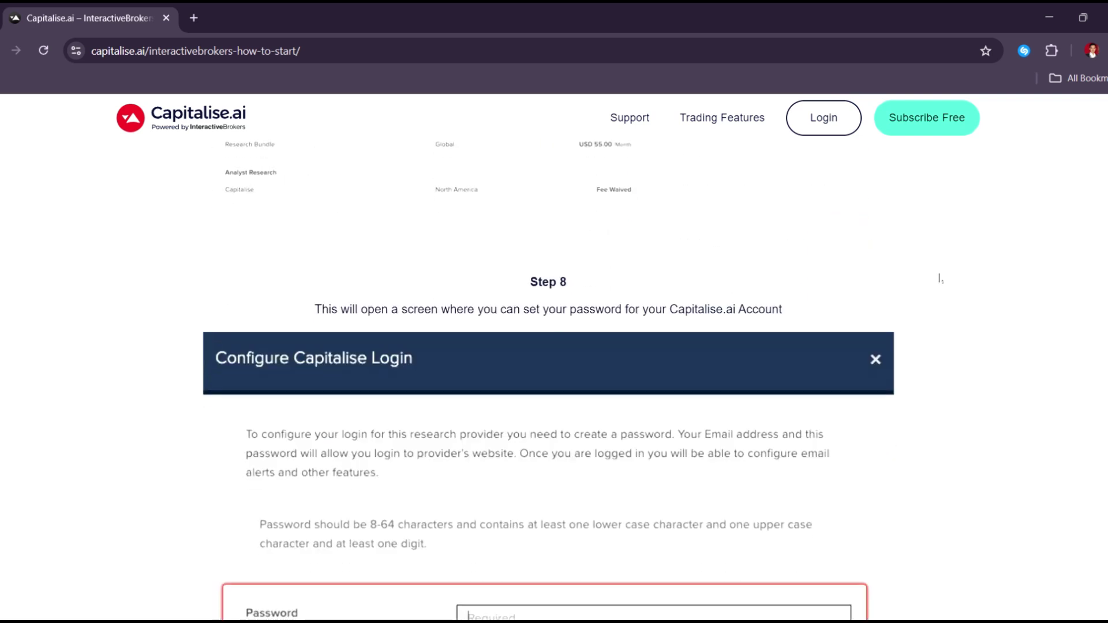
scroll(944, 279, "down", 3)
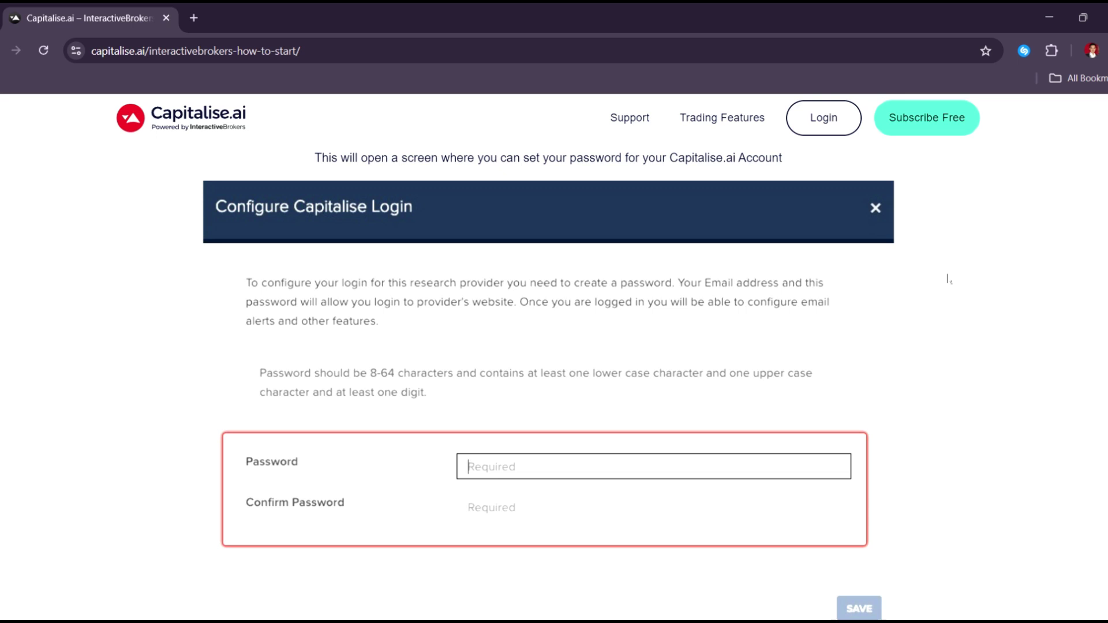
scroll(668, 265, "down", 1)
scroll(606, 260, "up", 1)
scroll(654, 391, "down", 2)
scroll(654, 391, "down", 2)
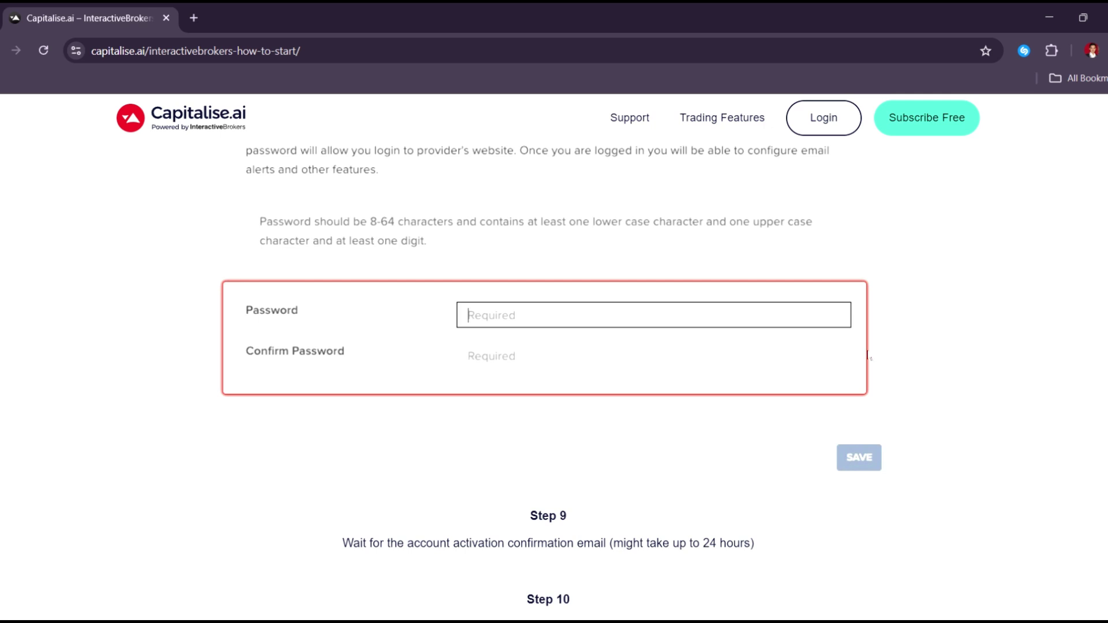
scroll(868, 353, "down", 2)
scroll(868, 352, "down", 1)
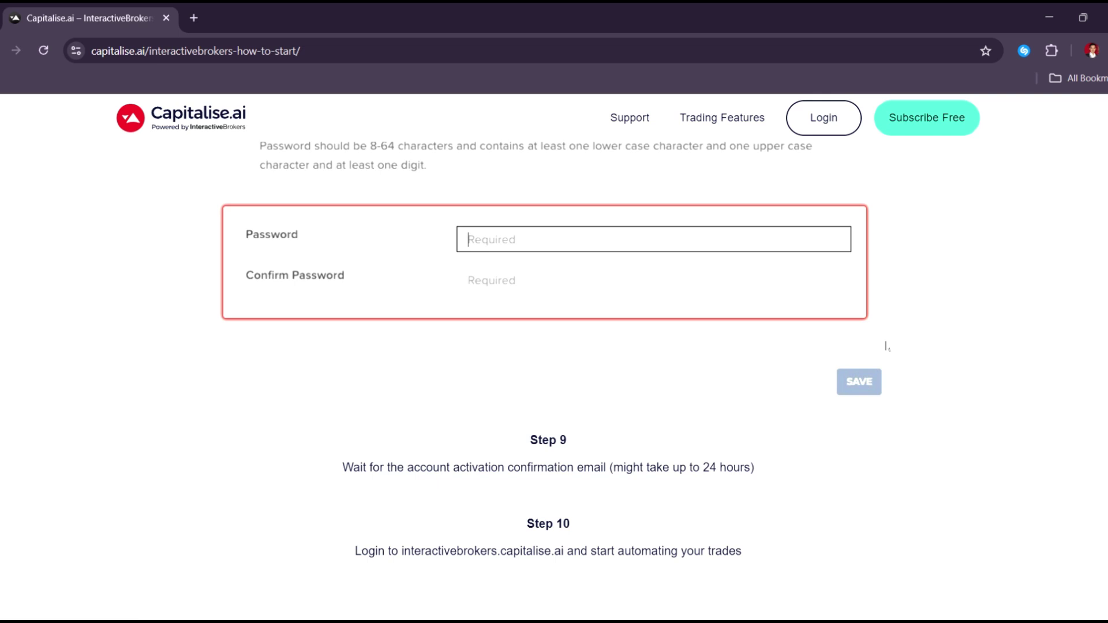
scroll(886, 346, "down", 3)
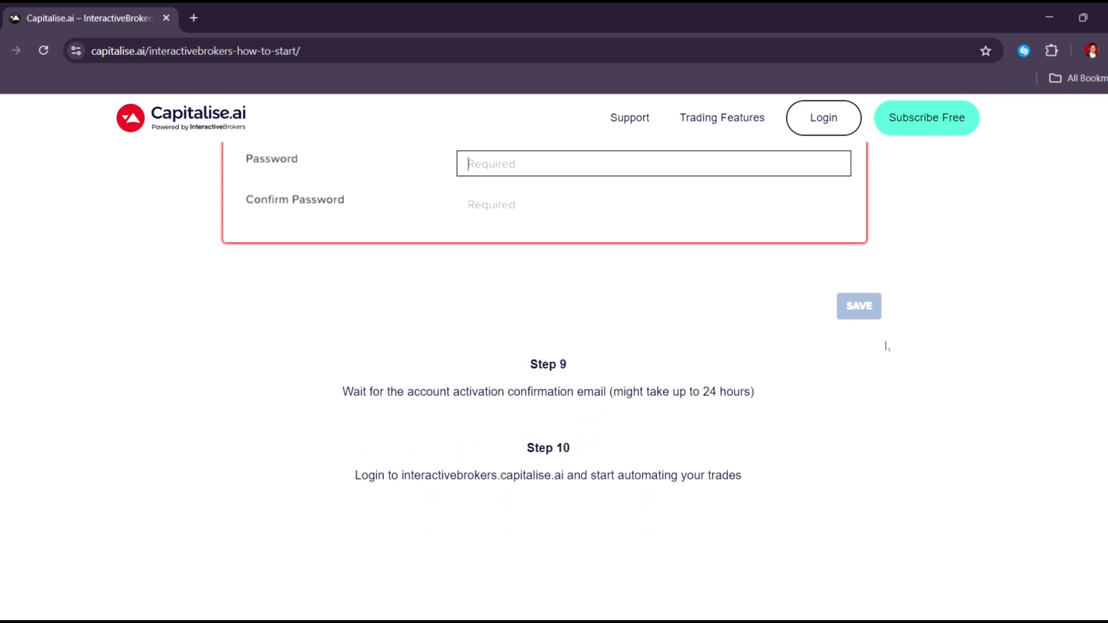
scroll(900, 348, "down", 3)
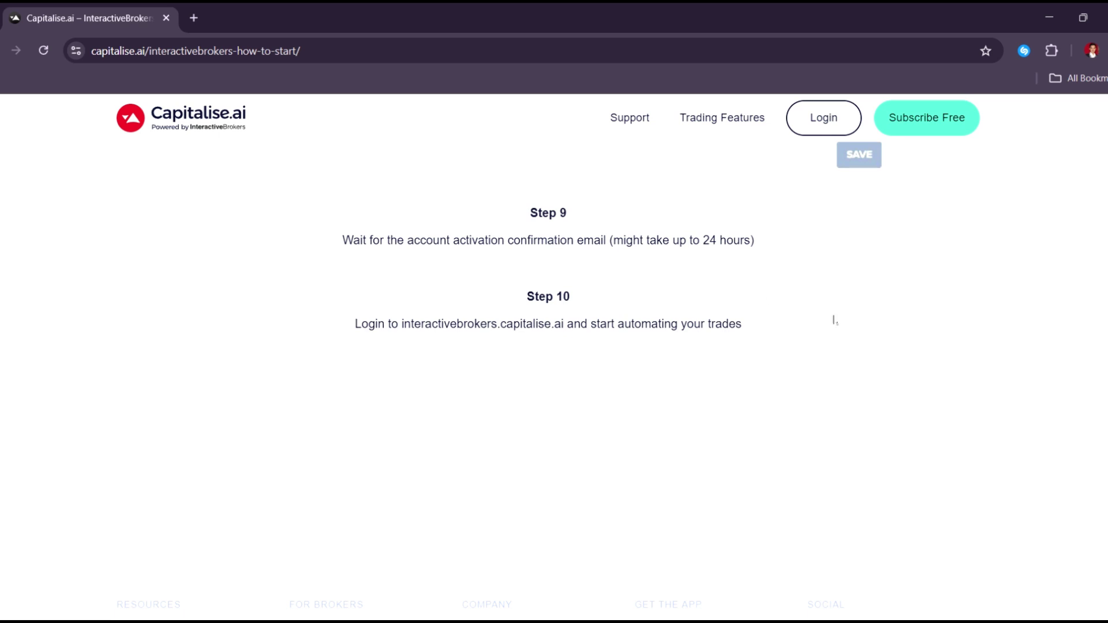
triple_click(586, 240)
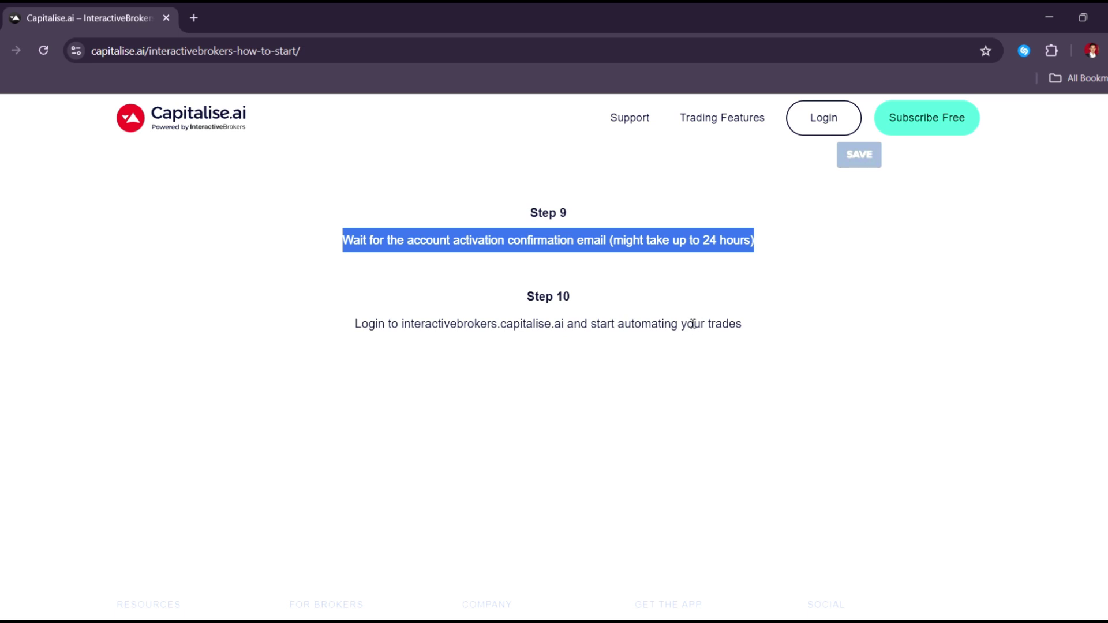
triple_click(693, 323)
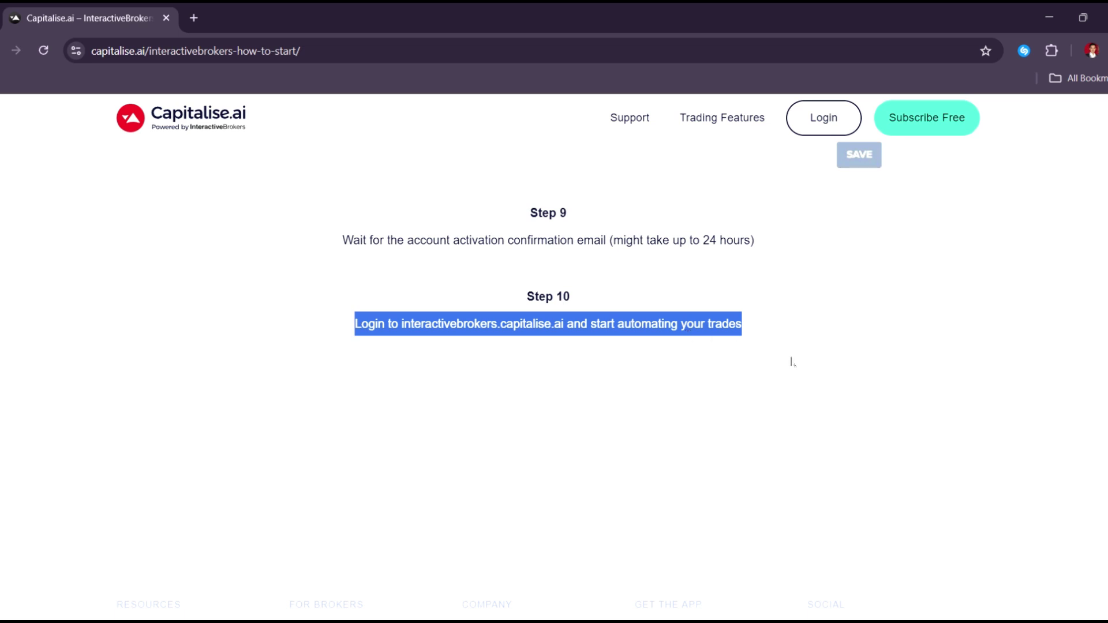
scroll(792, 363, "up", 3)
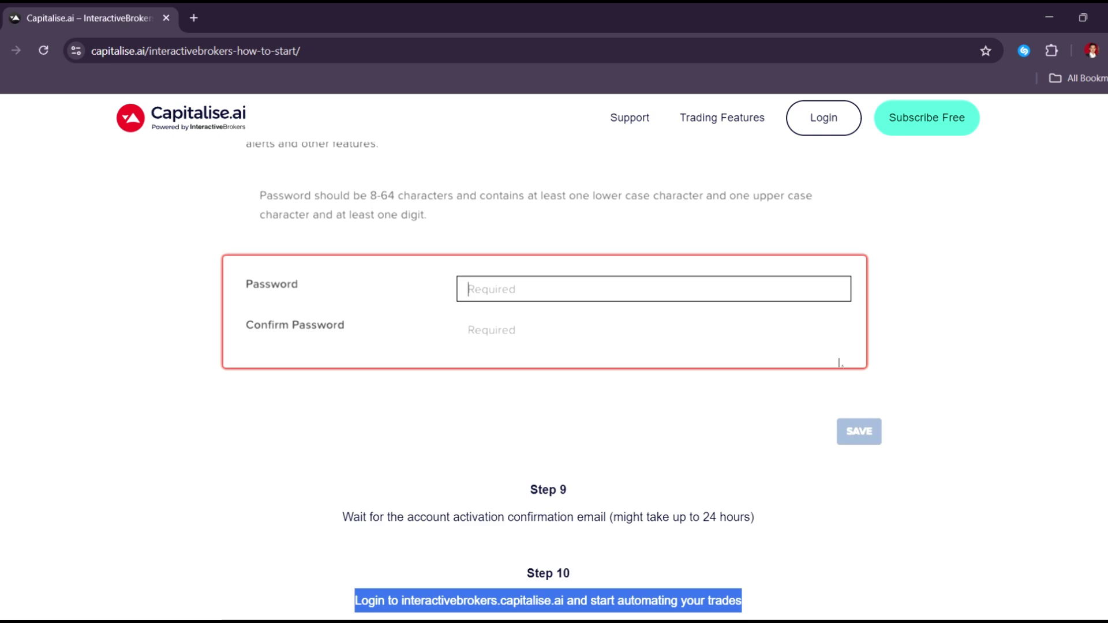
scroll(792, 363, "up", 3)
scroll(1039, 375, "up", 2)
scroll(1040, 376, "up", 2)
scroll(1039, 375, "up", 2)
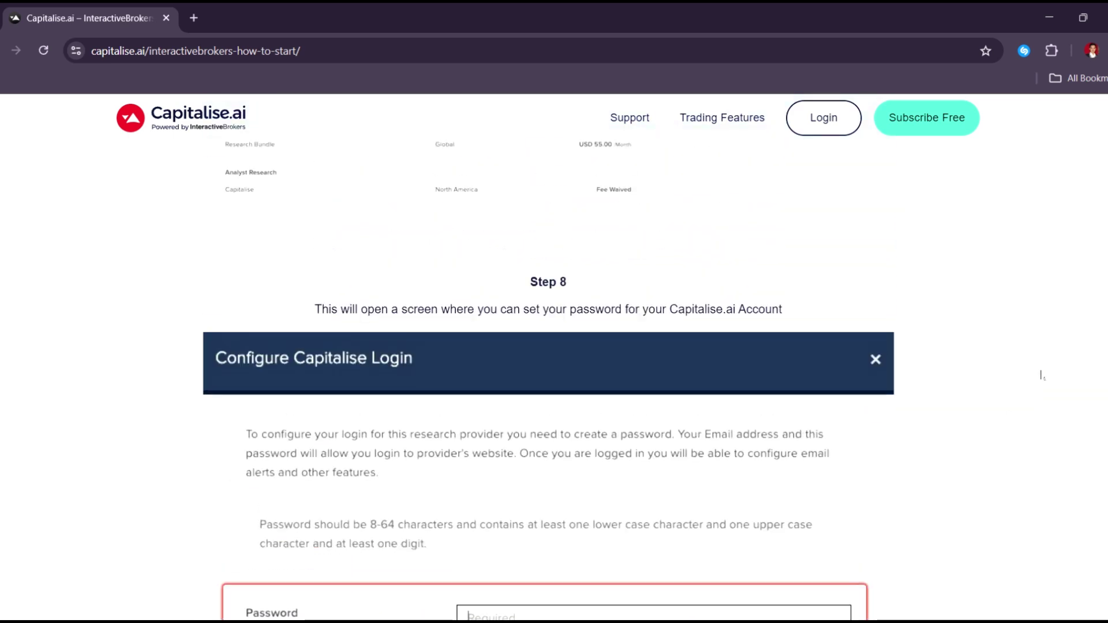
scroll(1038, 375, "up", 2)
scroll(1039, 375, "up", 2)
scroll(1041, 375, "up", 3)
scroll(1042, 375, "up", 3)
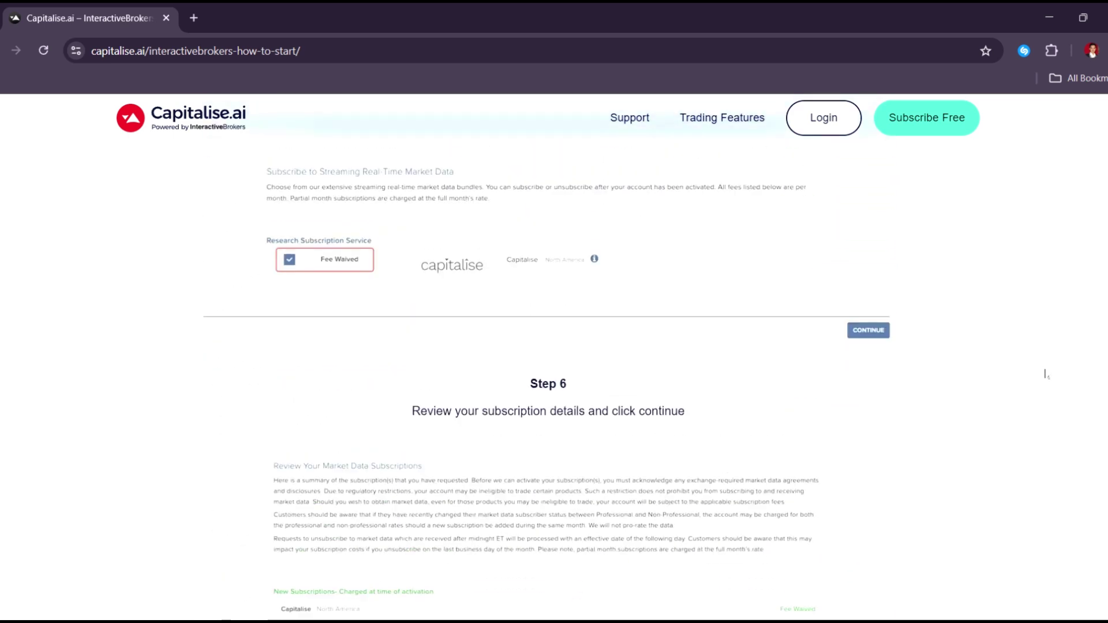
scroll(1047, 373, "up", 2)
scroll(1051, 373, "up", 2)
scroll(1052, 372, "up", 2)
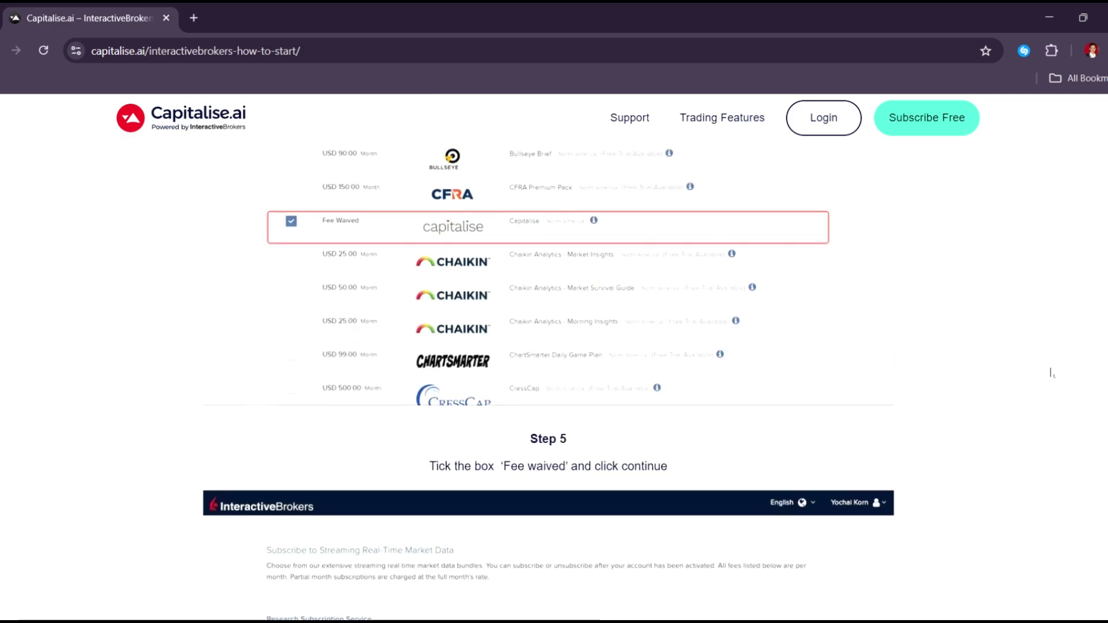
scroll(1051, 373, "up", 1)
scroll(1052, 372, "up", 3)
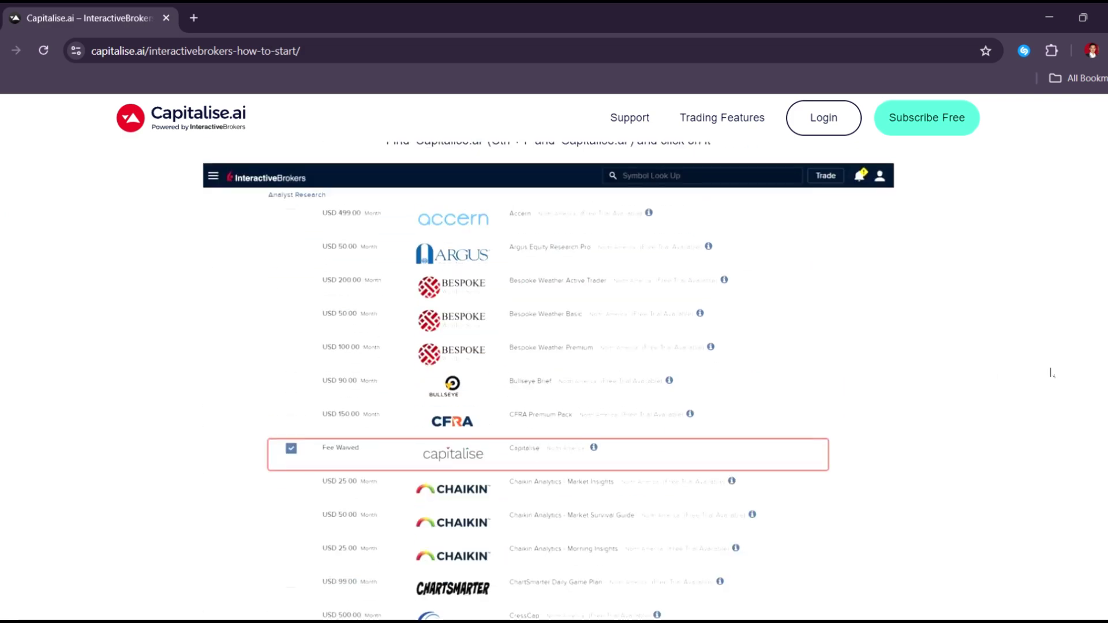
scroll(1051, 372, "up", 3)
scroll(1051, 373, "up", 4)
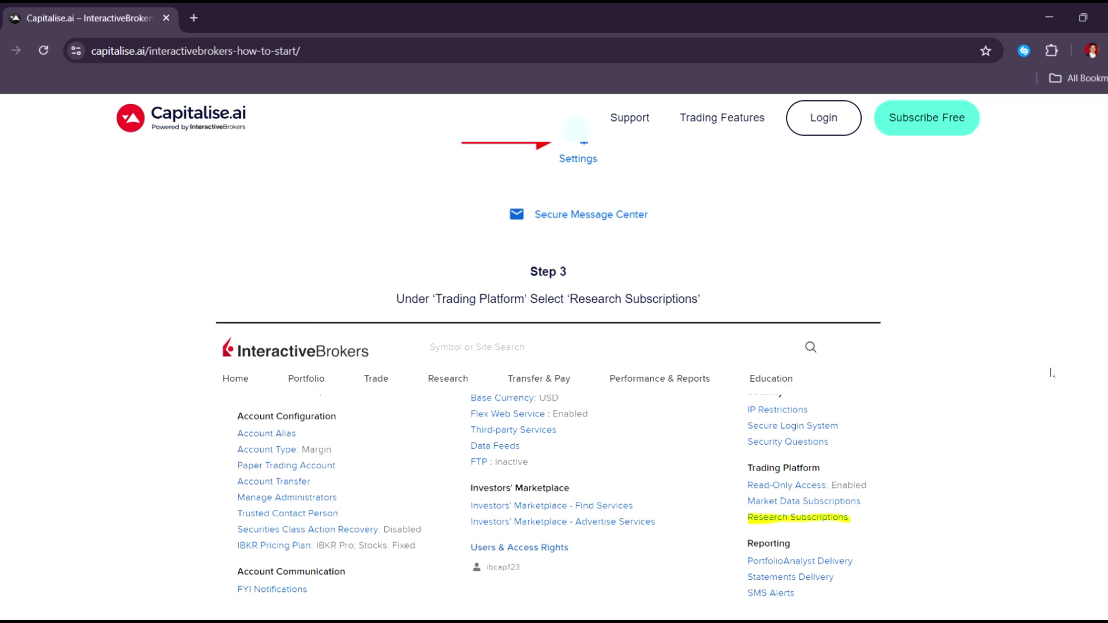
scroll(1050, 373, "up", 3)
scroll(1051, 373, "up", 3)
scroll(1051, 372, "up", 3)
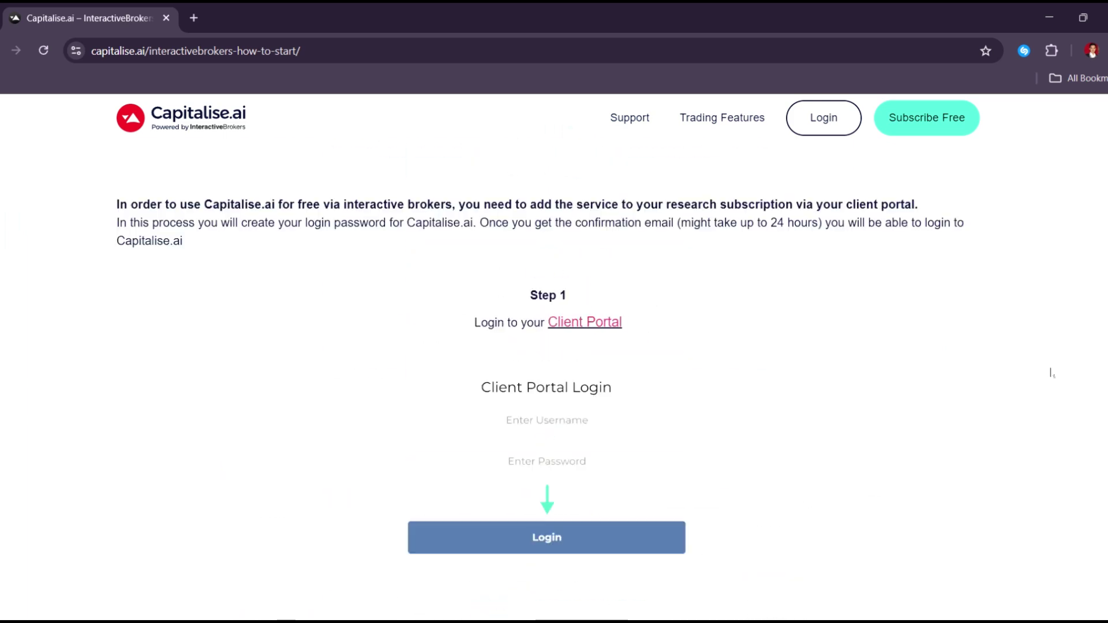
scroll(1051, 372, "up", 3)
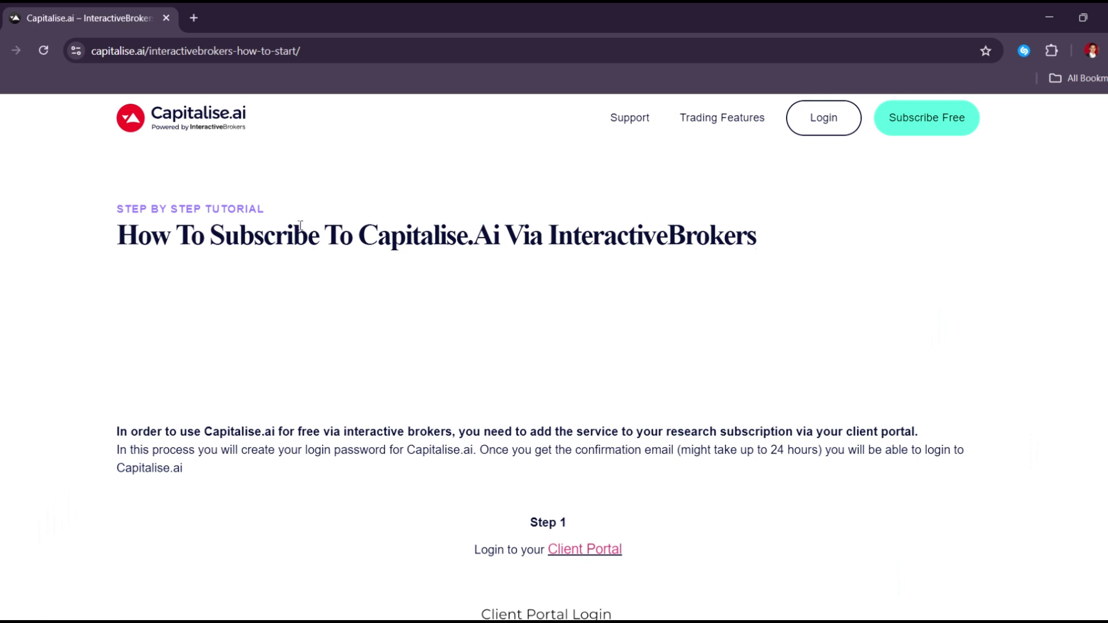
Highlight the Step by Step Tutorial label and return to the Interactive Brokers landing page.
left_click_drag(301, 209, 105, 211)
key("F5")
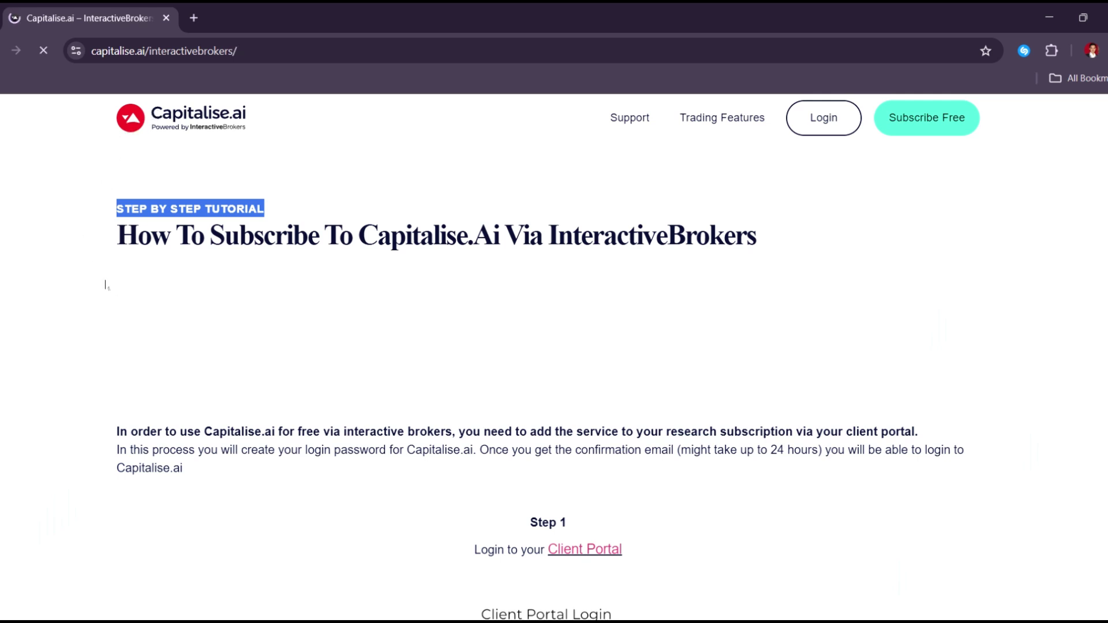
scroll(246, 358, "down", 3)
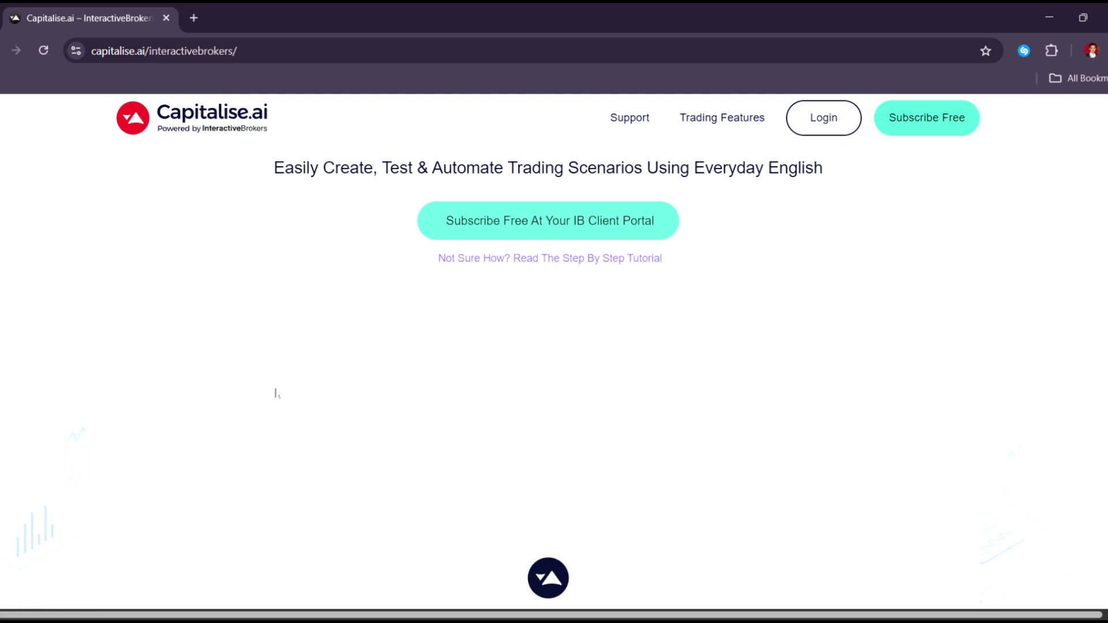
scroll(297, 388, "down", 2)
scroll(298, 388, "down", 1)
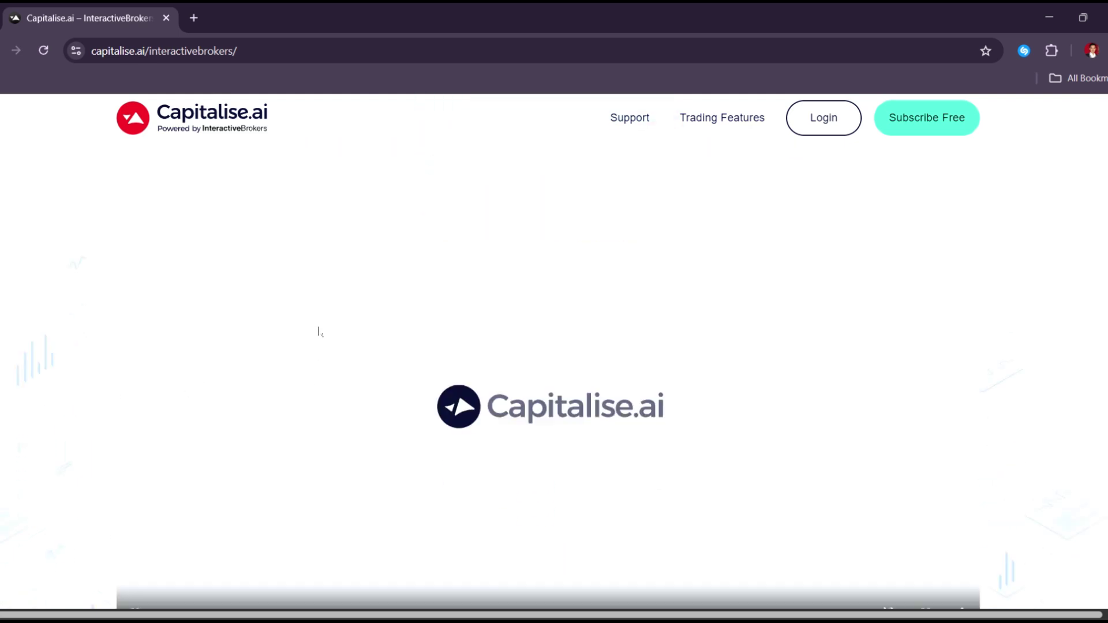
scroll(468, 336, "down", 3)
scroll(468, 335, "up", 3)
scroll(536, 337, "up", 3)
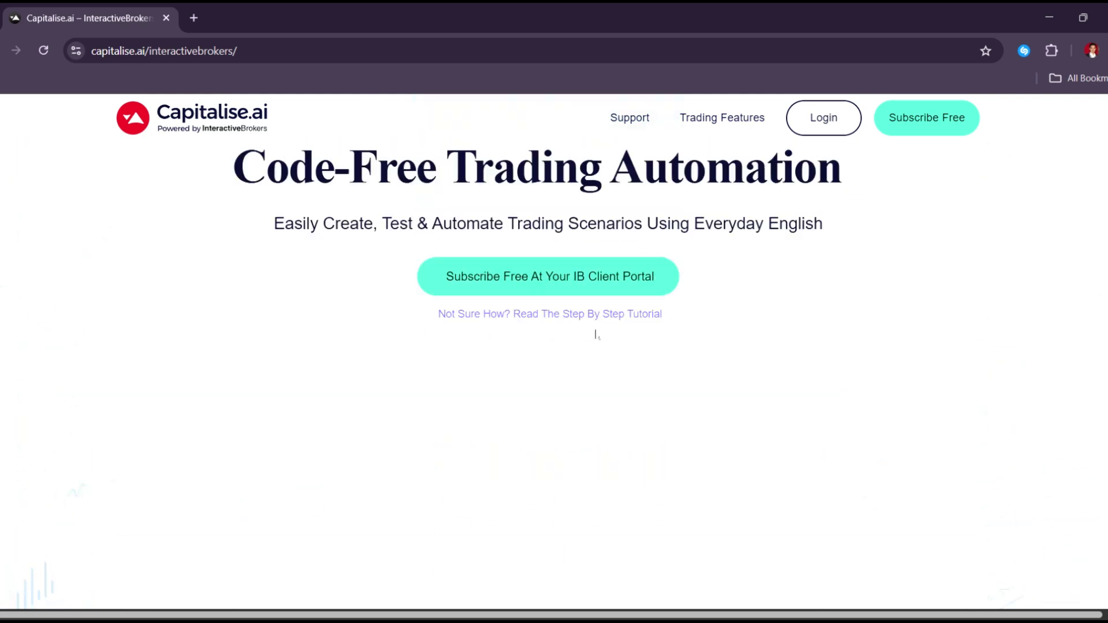
scroll(605, 336, "up", 1)
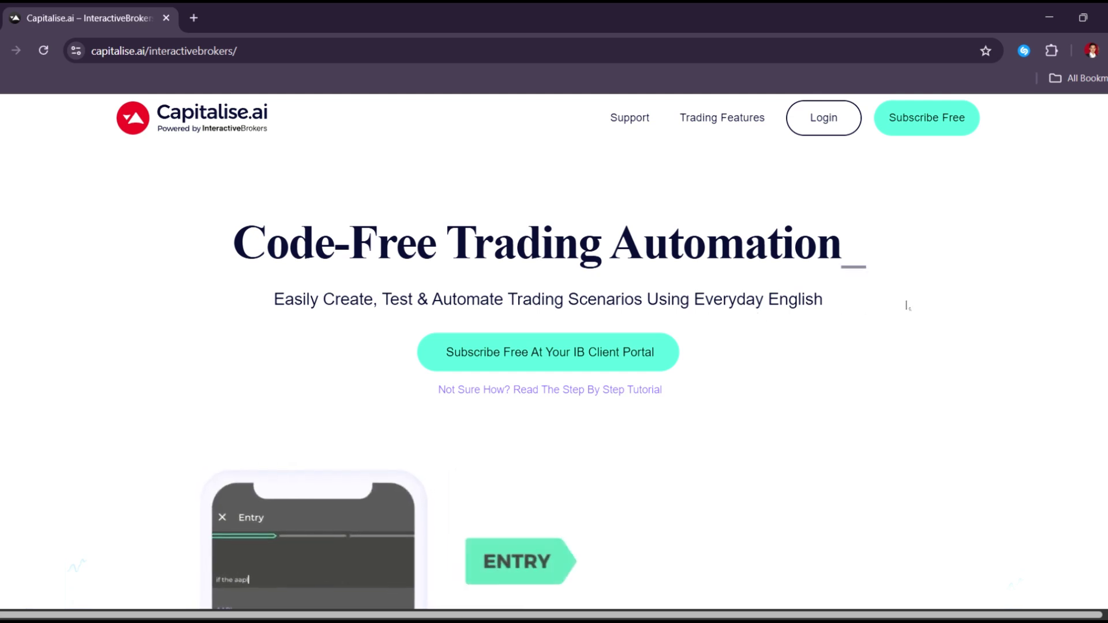